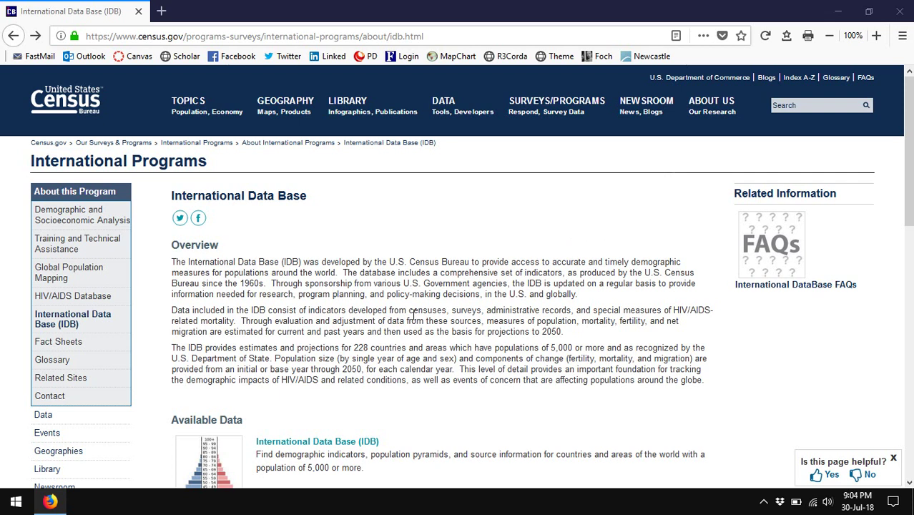
- Open the International Data Base (IDB) search form and choose the Population Pyramid Graph report
left_click(336, 442)
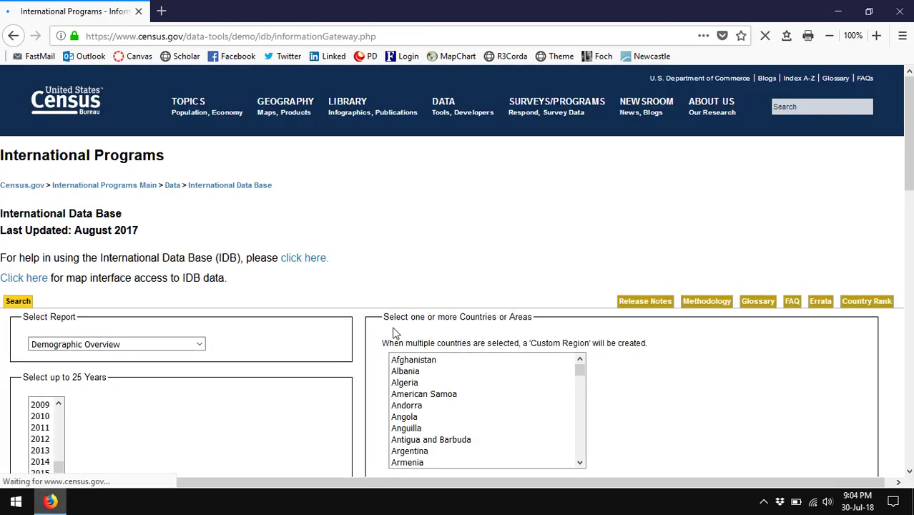
scroll(265, 272, "down", 3)
scroll(266, 275, "down", 1)
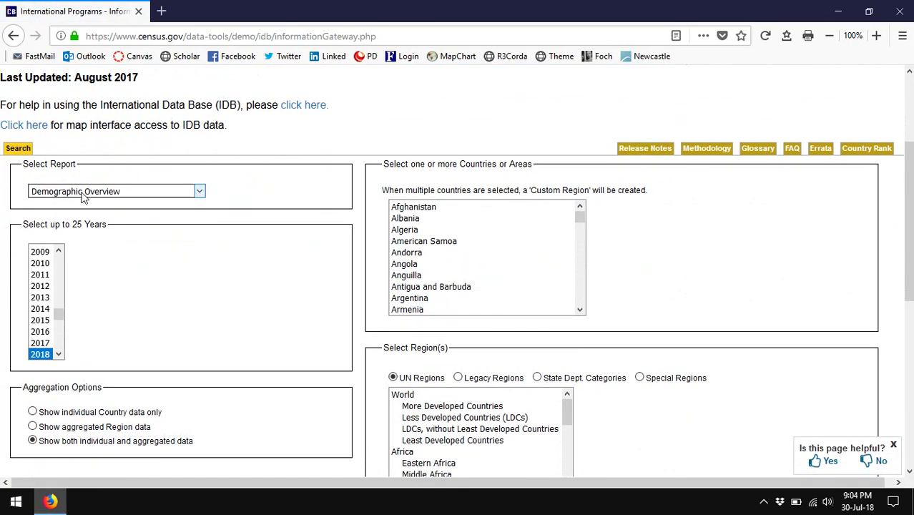
left_click(85, 191)
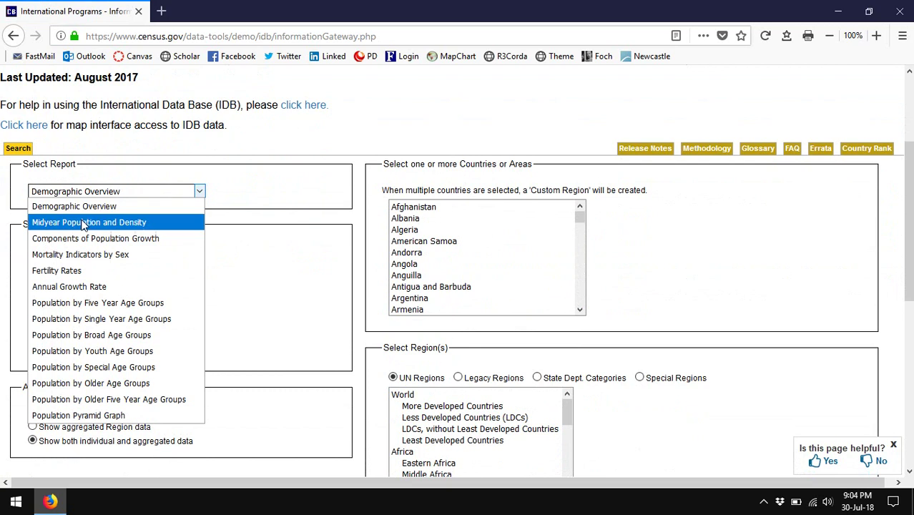
left_click(90, 421)
- Replace the selected year with 1990, 2000 and 2010 for the report
scroll(41, 343, "up", 3)
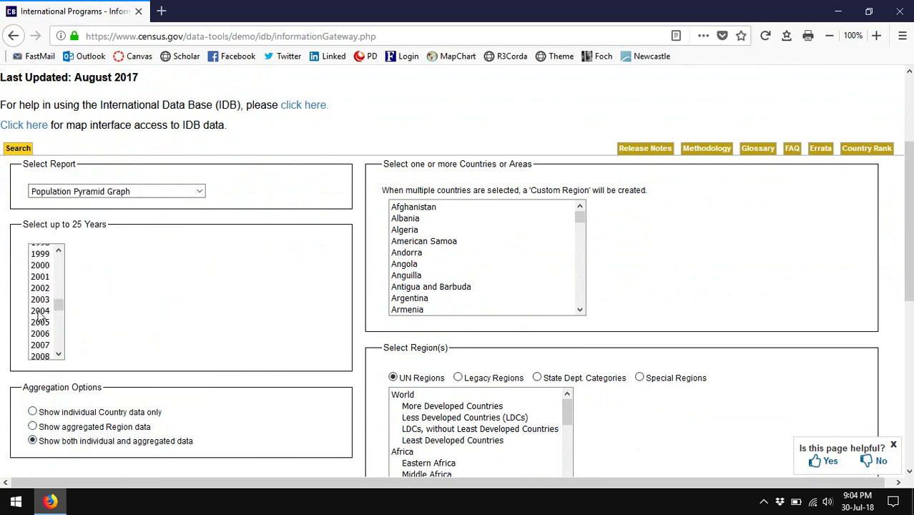
scroll(41, 314, "up", 5)
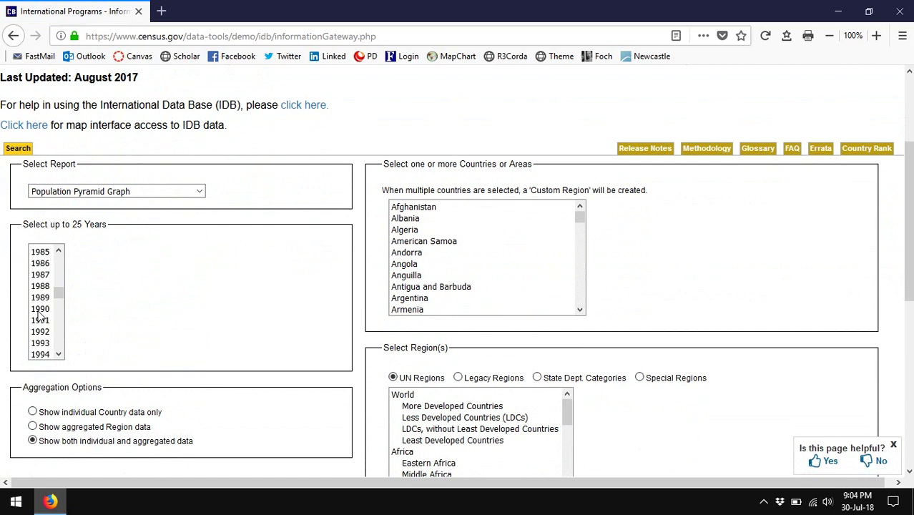
scroll(39, 315, "up", 2)
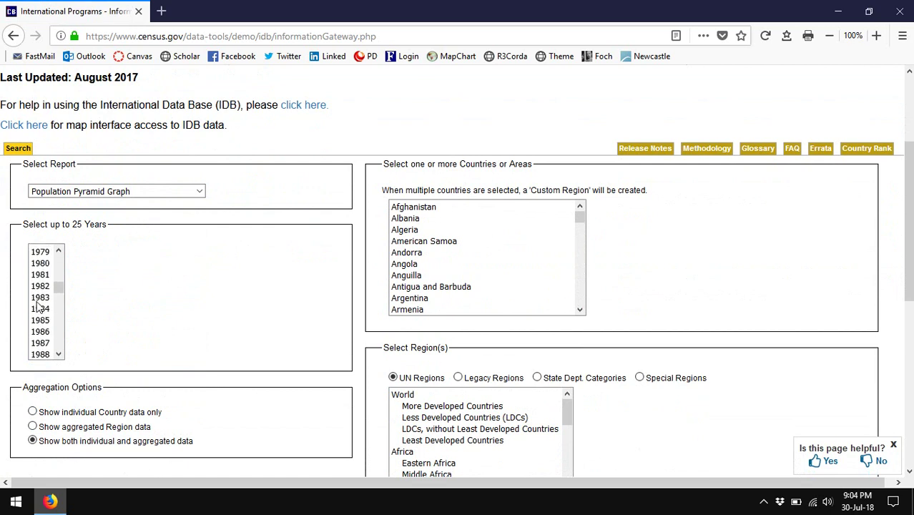
left_click(41, 264)
scroll(40, 314, "down", 2)
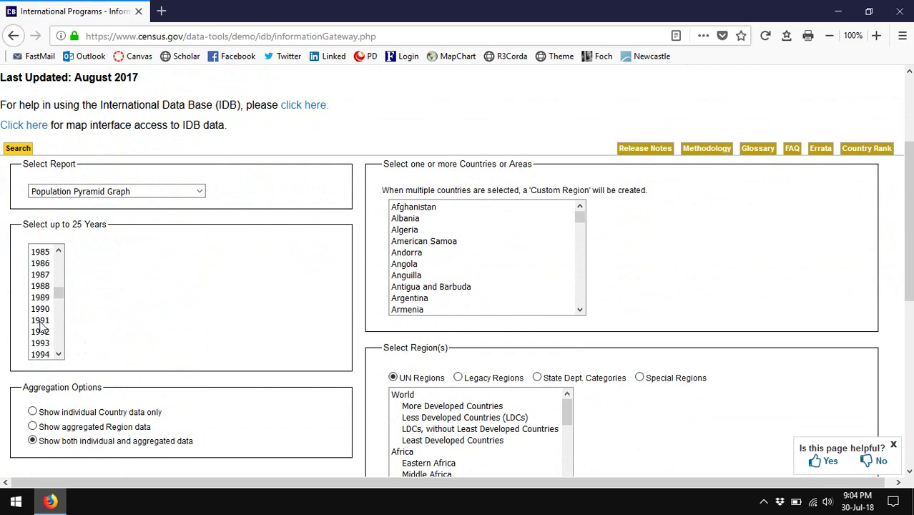
scroll(41, 313, "down", 2)
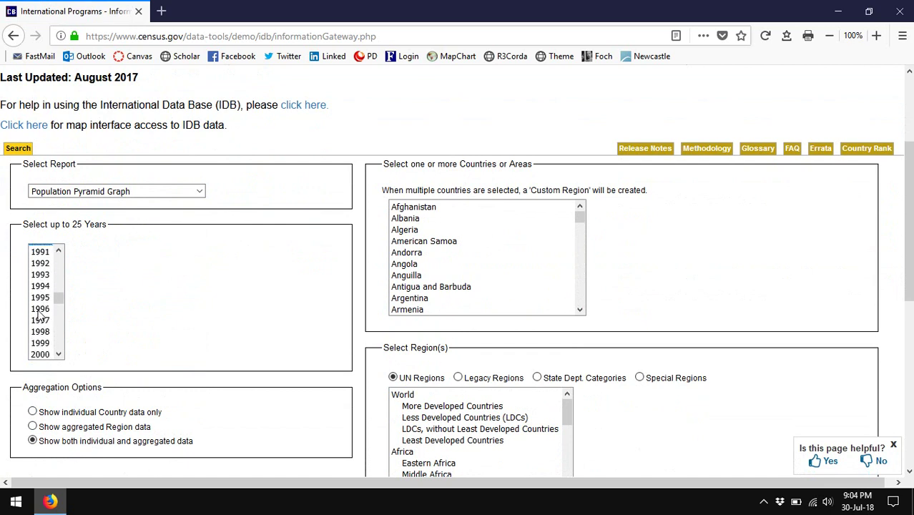
left_click(40, 354)
scroll(40, 330, "down", 2)
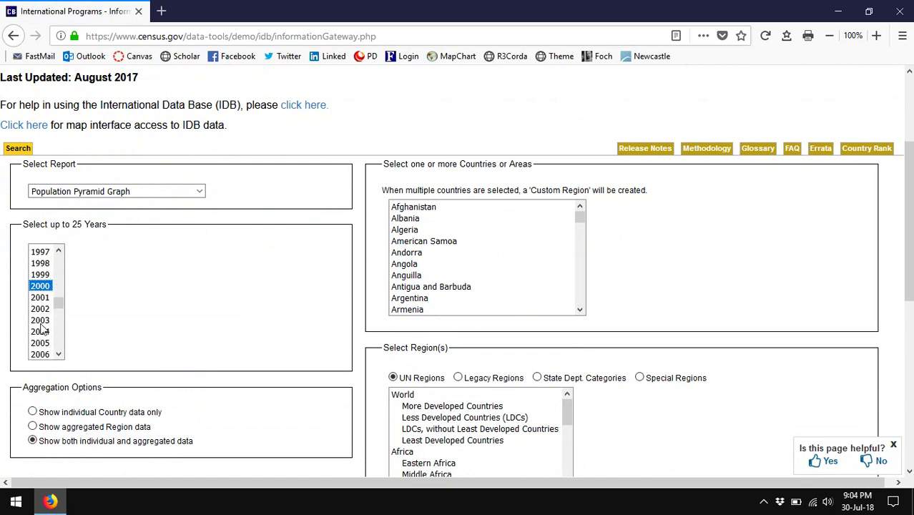
scroll(40, 331, "down", 2)
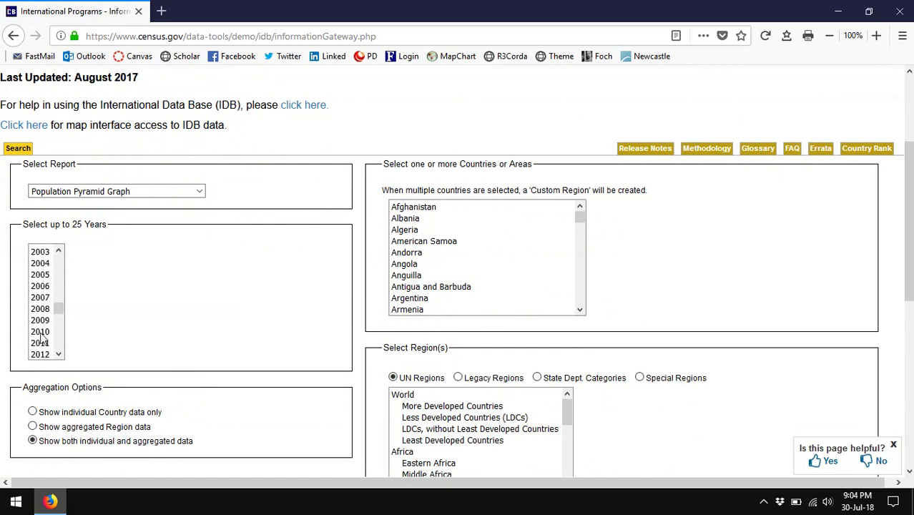
scroll(42, 339, "down", 2)
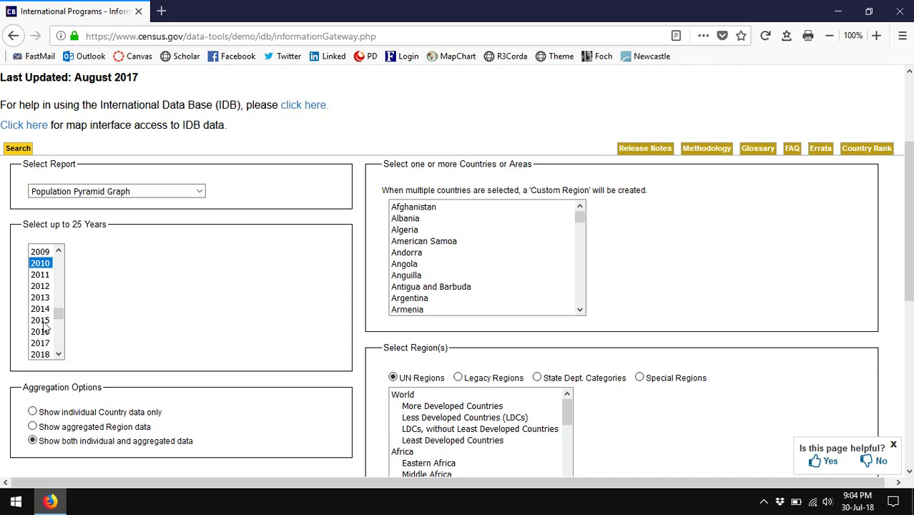
- Add the years 2020, 2030, 2040 and 2050 to the year selection
scroll(43, 325, "down", 2)
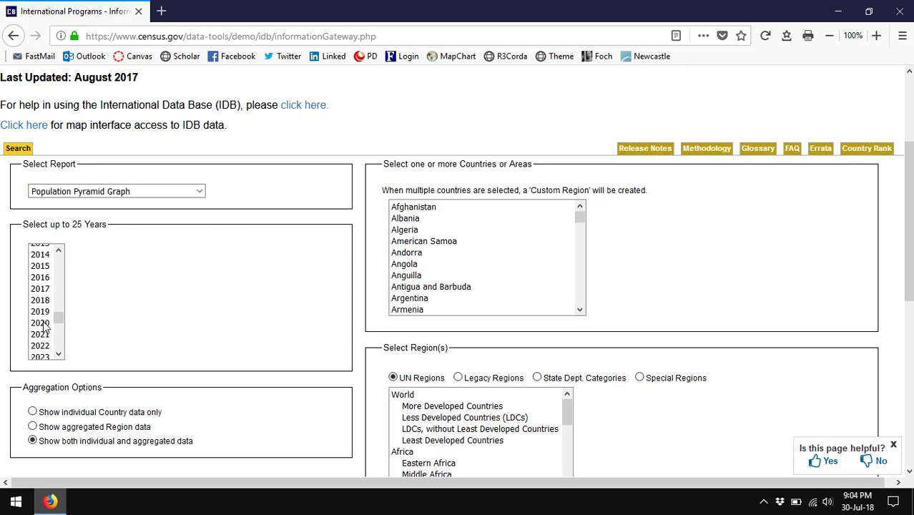
left_click(39, 310)
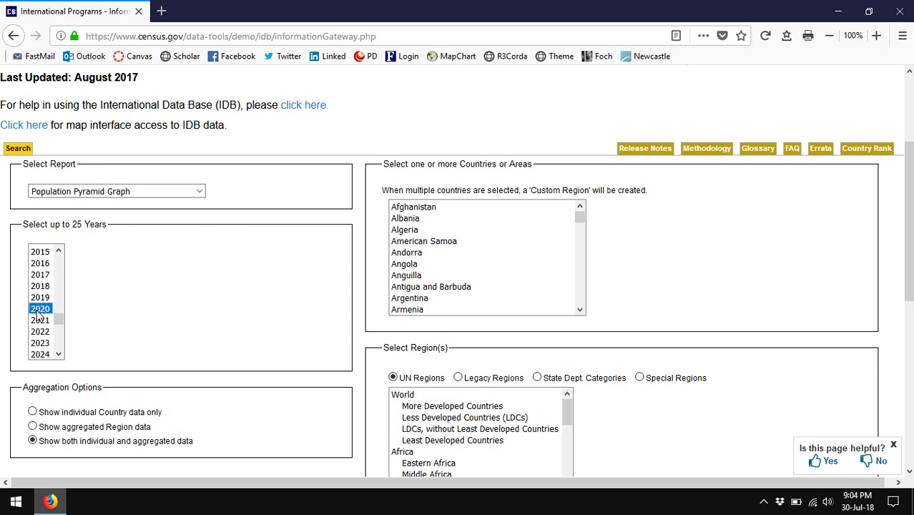
scroll(39, 315, "down", 2)
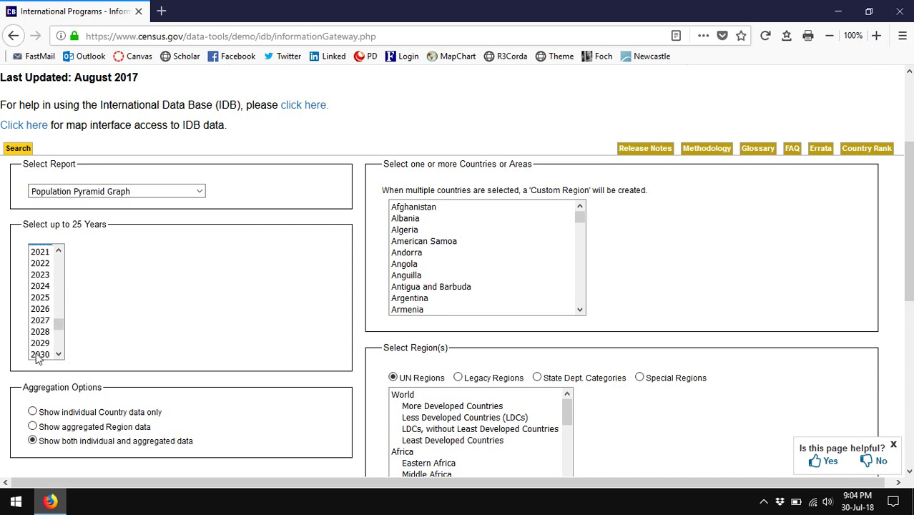
left_click(38, 355, "ctrl")
scroll(39, 344, "down", 4)
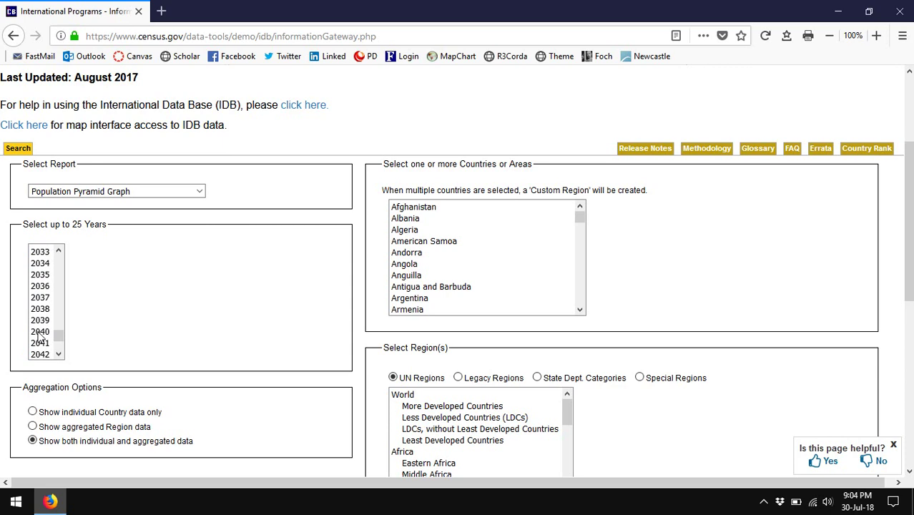
left_click(40, 331, "ctrl")
scroll(39, 335, "down", 2)
scroll(40, 337, "down", 1)
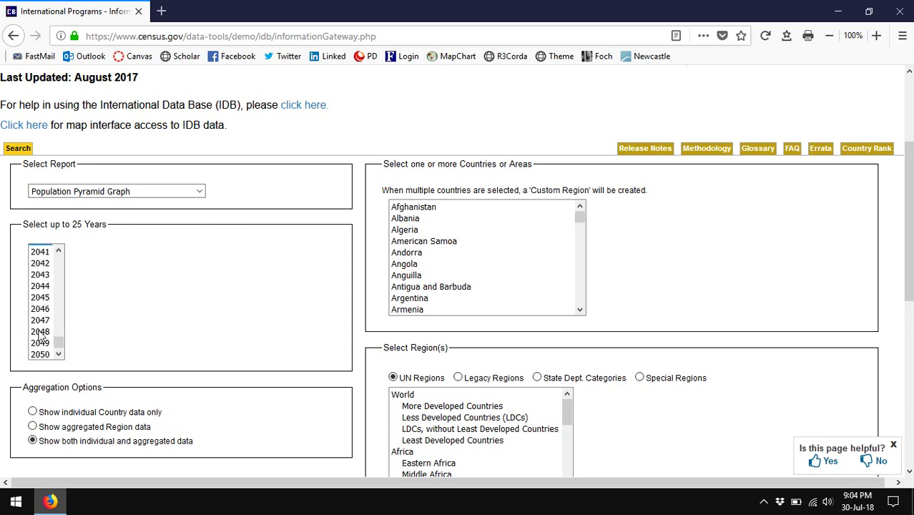
left_click(41, 355, "ctrl")
- Select China in the countries list and submit the query to generate its population pyramids
scroll(445, 268, "down", 4)
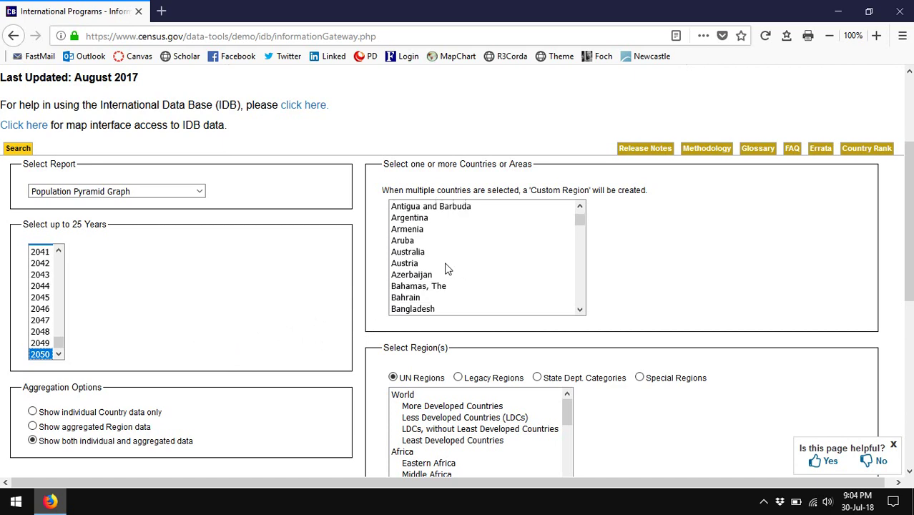
scroll(445, 267, "down", 6)
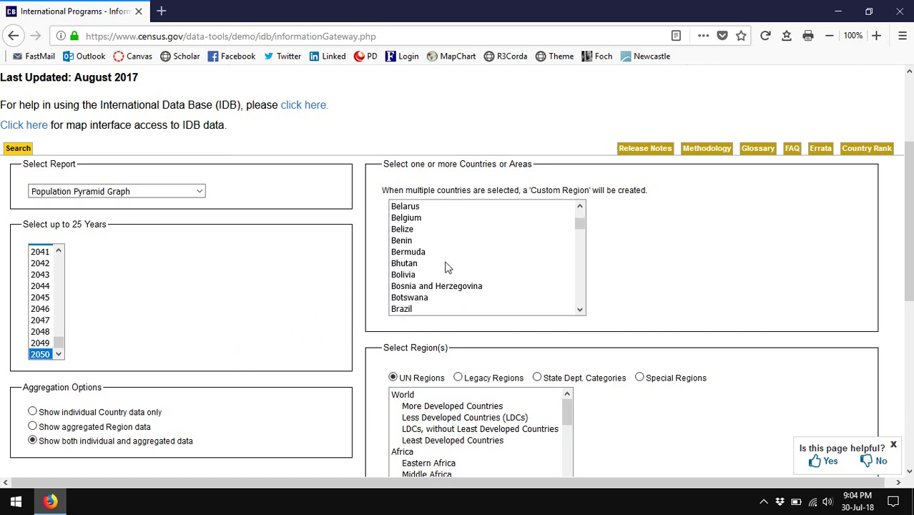
scroll(445, 267, "down", 3)
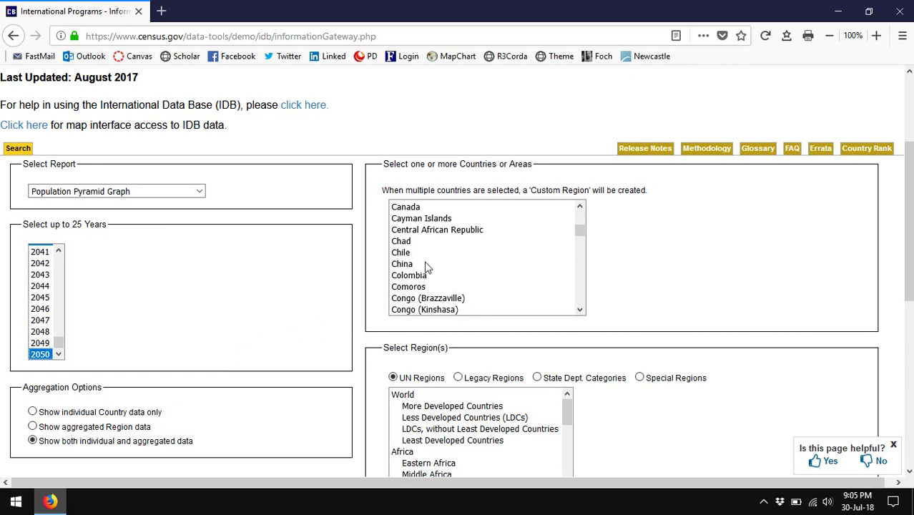
left_click(408, 265)
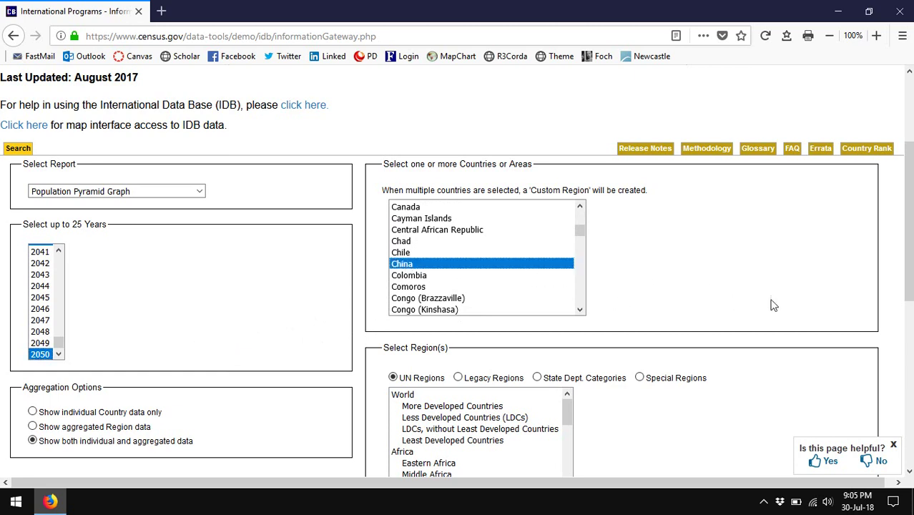
scroll(759, 297, "down", 4)
left_click(187, 336)
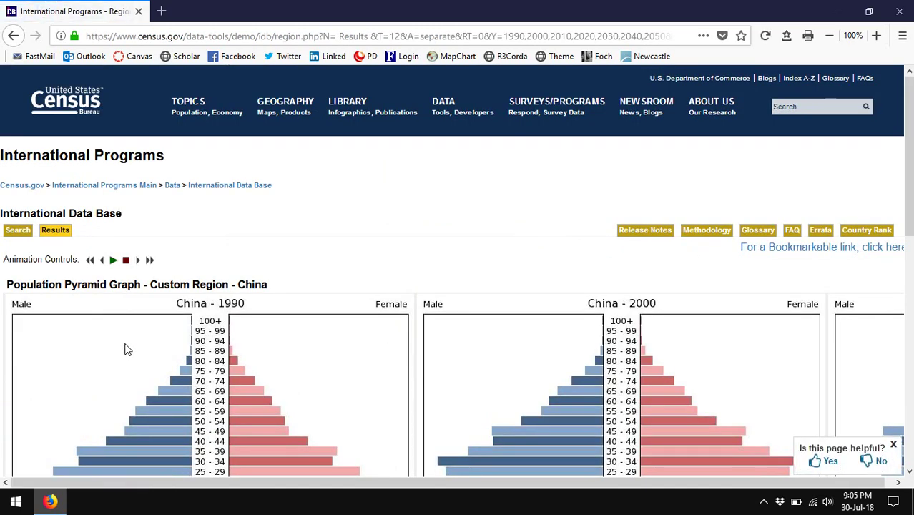
- Bring China's pyramid graphs into full view and play them as an animation through the selected years
scroll(125, 349, "down", 4)
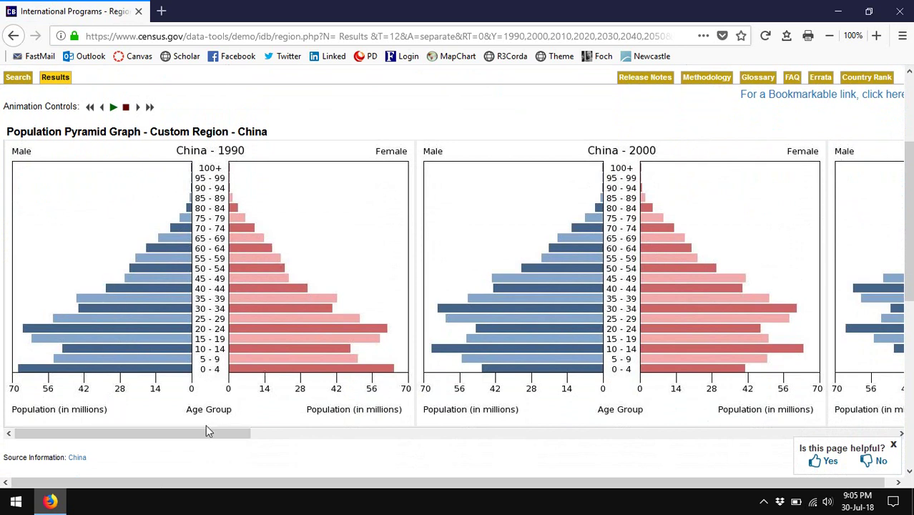
left_click_drag(204, 432, 184, 439)
left_click(113, 109)
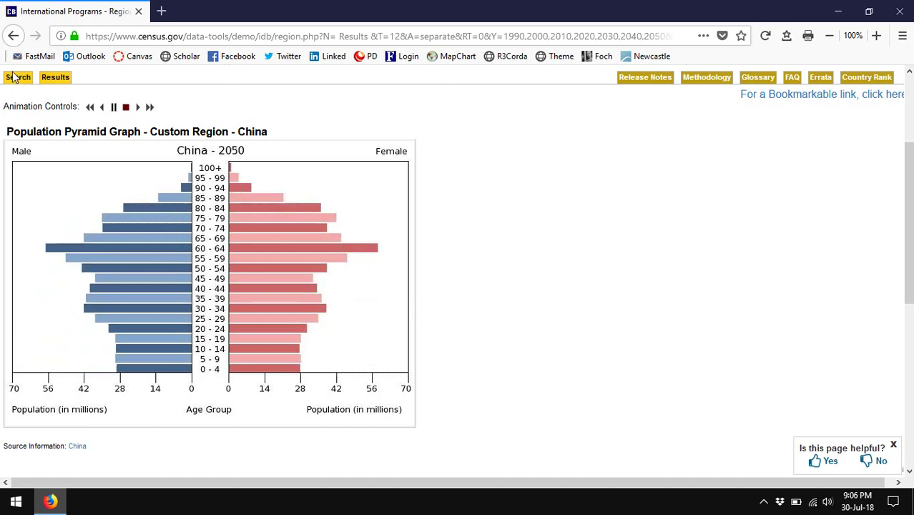
- Return to the search form, change the country to Australia and submit the query
left_click(16, 77)
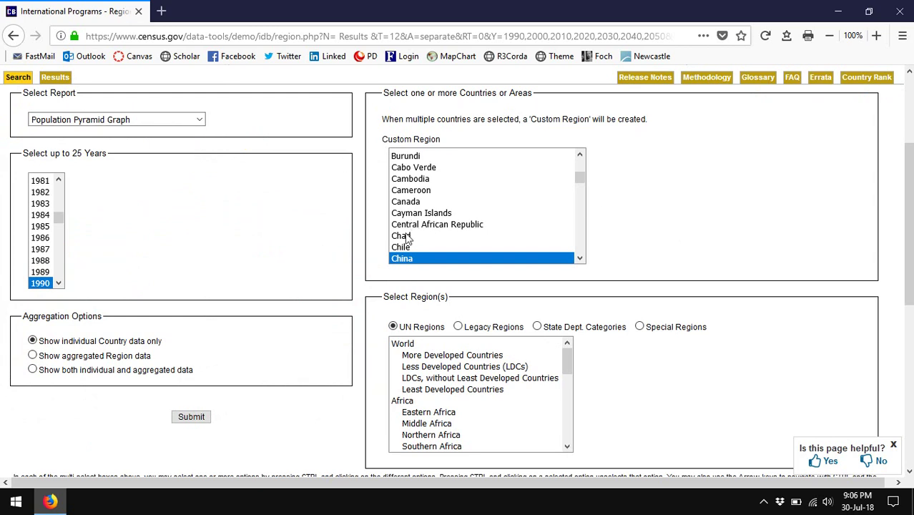
scroll(443, 215, "up", 7)
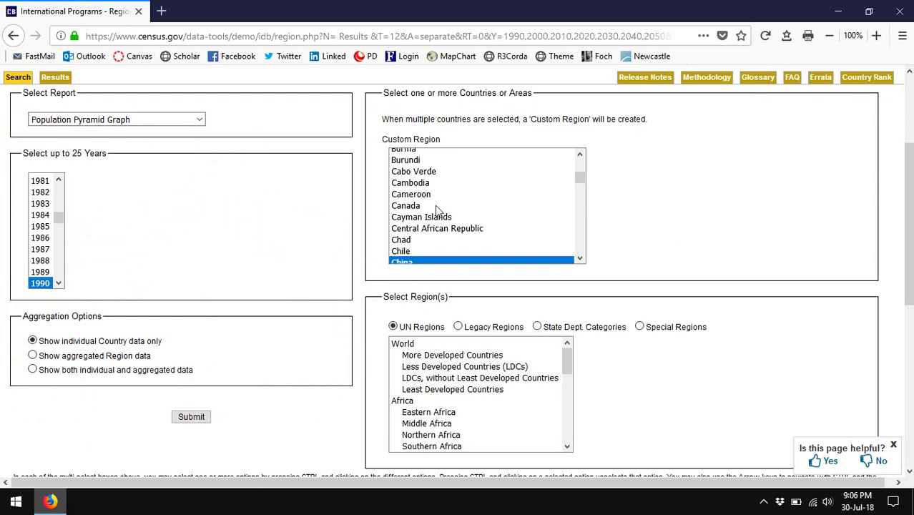
scroll(439, 213, "up", 1)
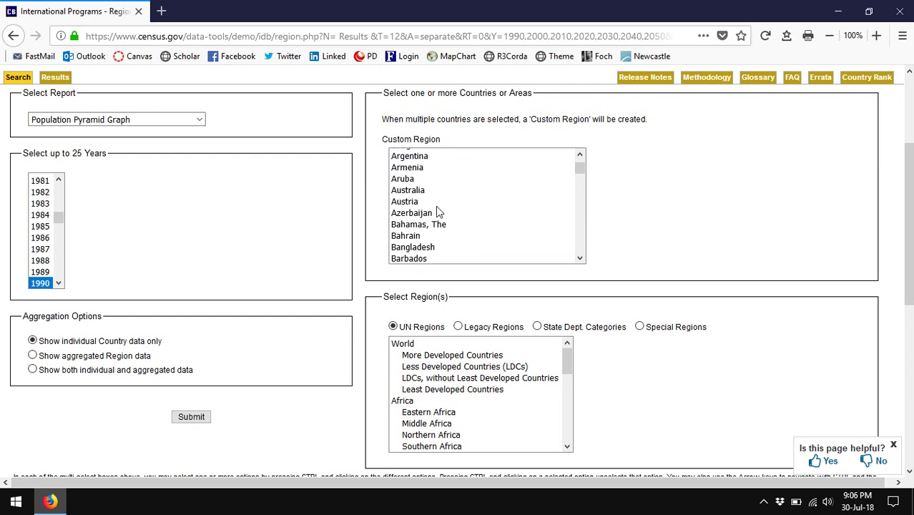
left_click(425, 191)
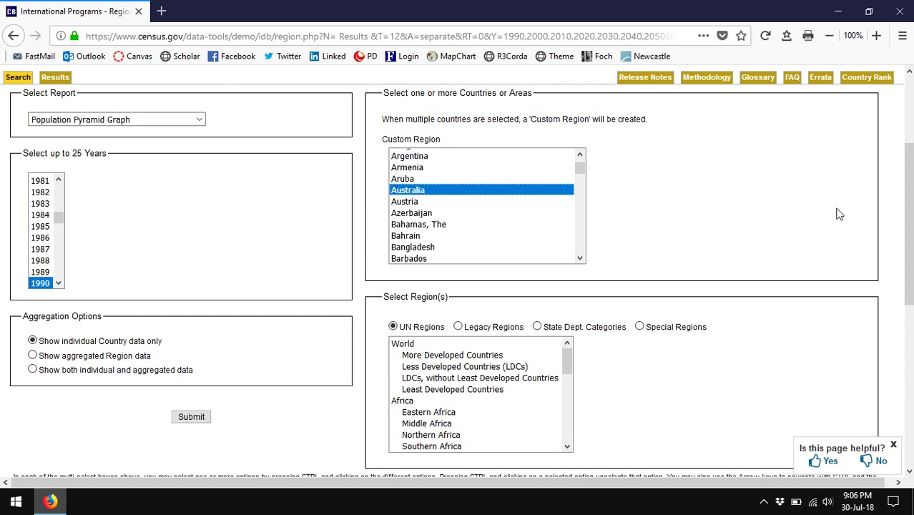
left_click(195, 418)
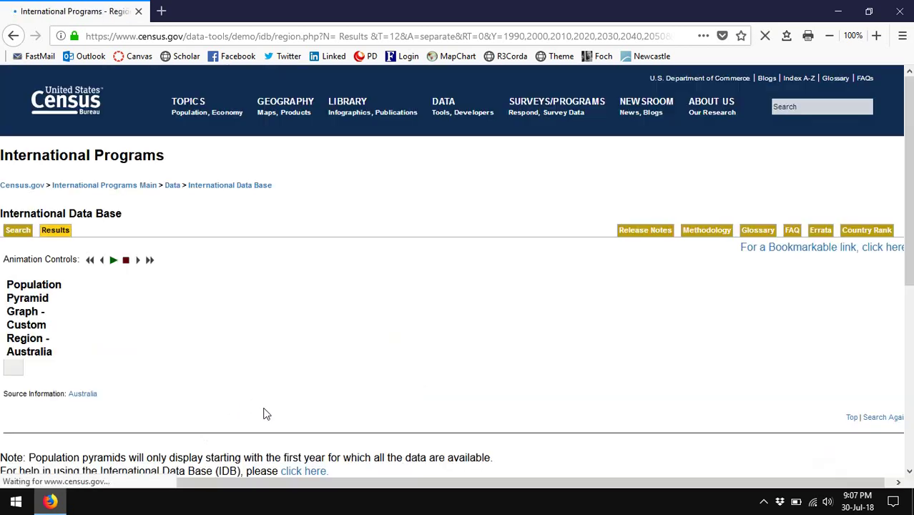
- Bring Australia's pyramid graphs into full view and play them as an animation through the selected years
scroll(259, 403, "down", 2)
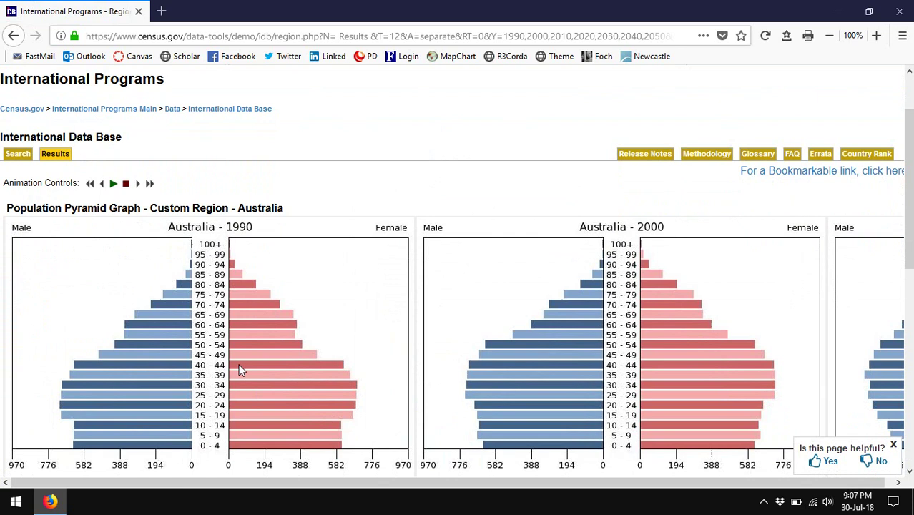
scroll(129, 210, "down", 2)
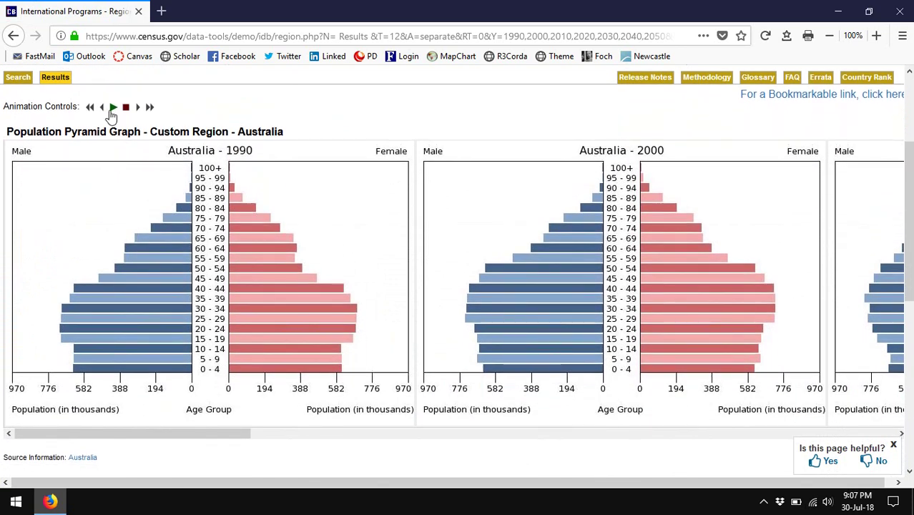
left_click(113, 106)
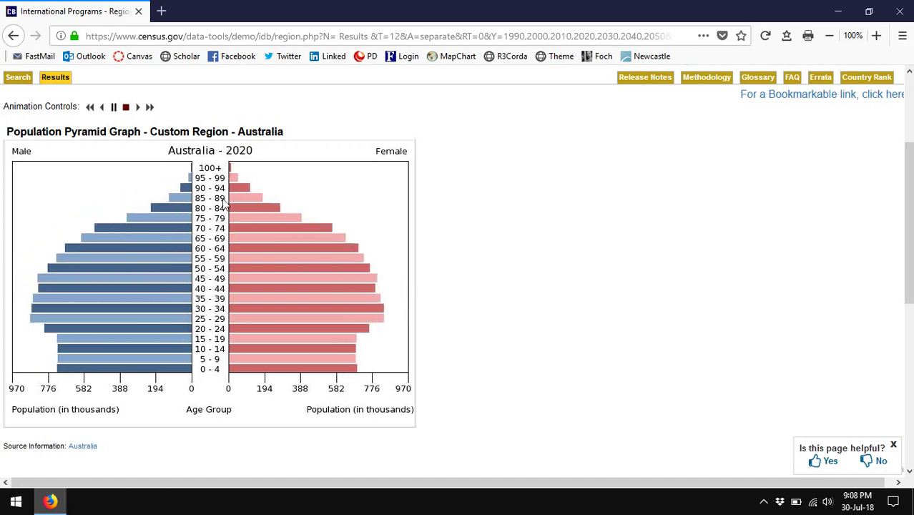
- Return to the search form, query the population pyramids for Nigeria instead of Australia, and play the resulting graphs as an animation
left_click(18, 77)
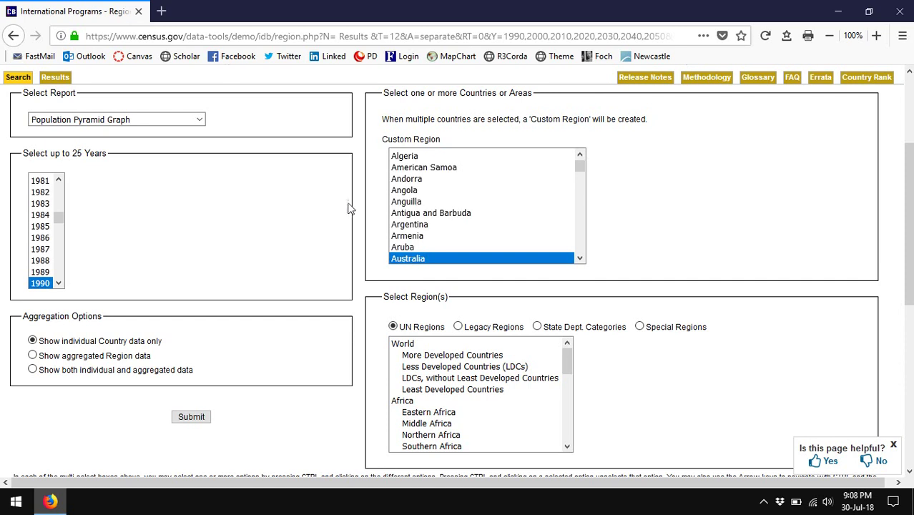
scroll(430, 229, "down", 15)
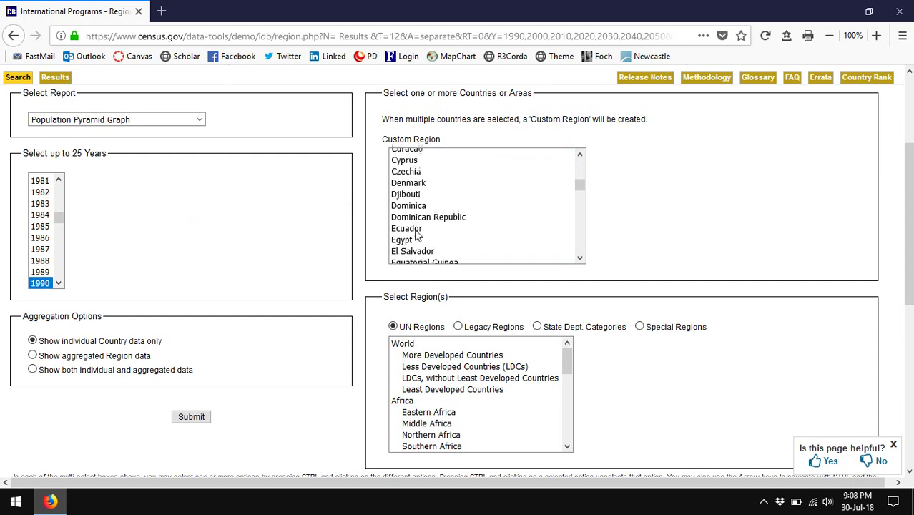
scroll(419, 236, "down", 15)
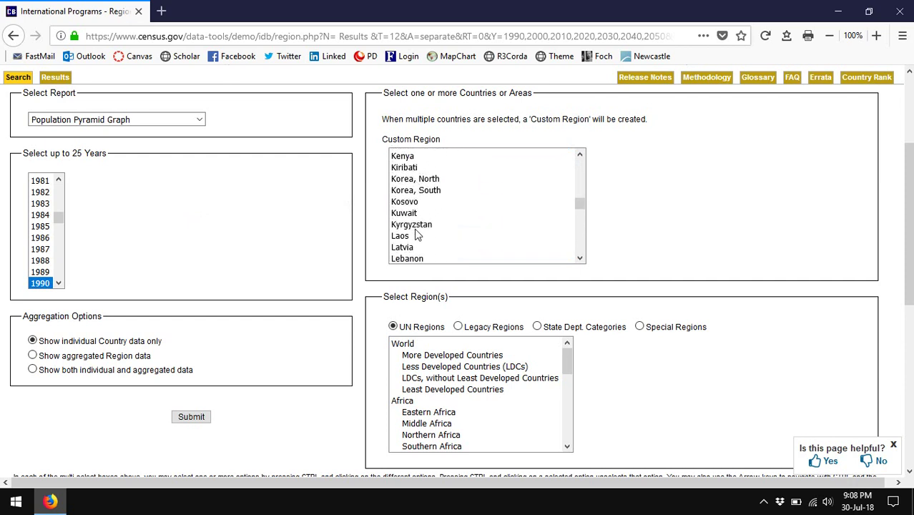
scroll(418, 235, "down", 7)
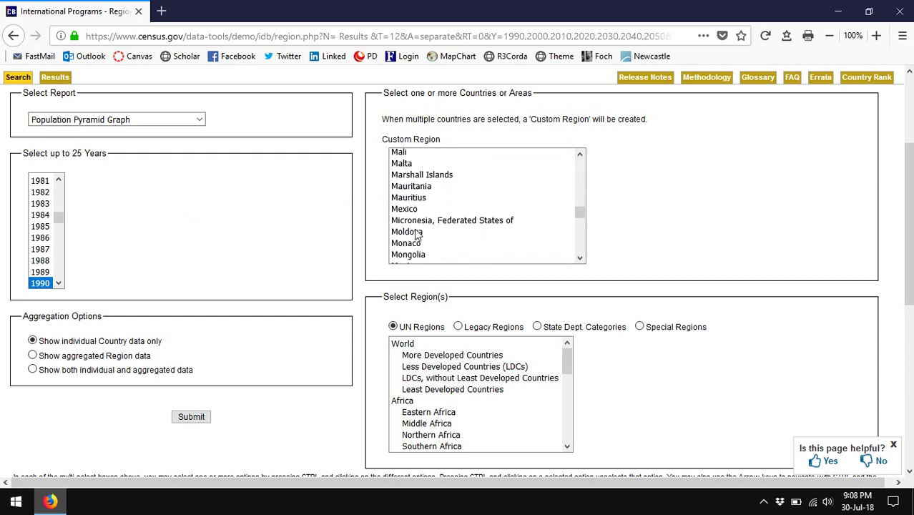
scroll(419, 236, "down", 5)
left_click(411, 248)
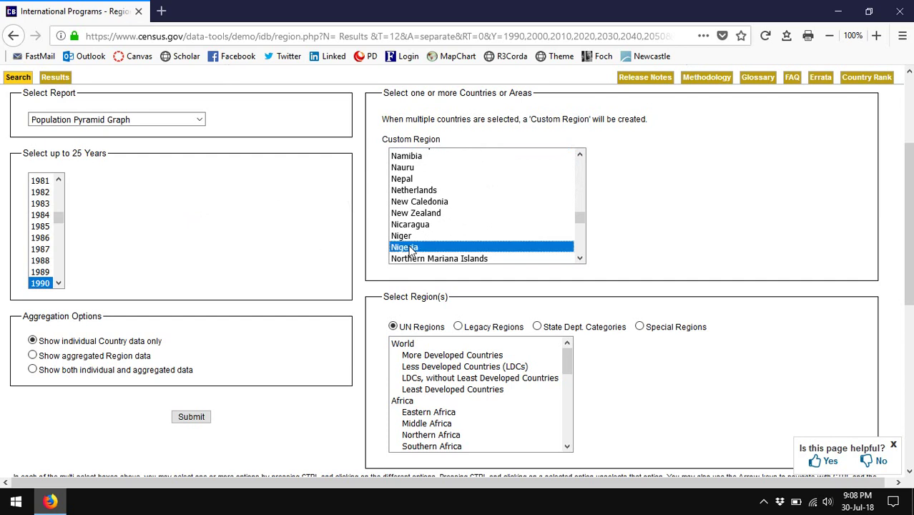
left_click(181, 419)
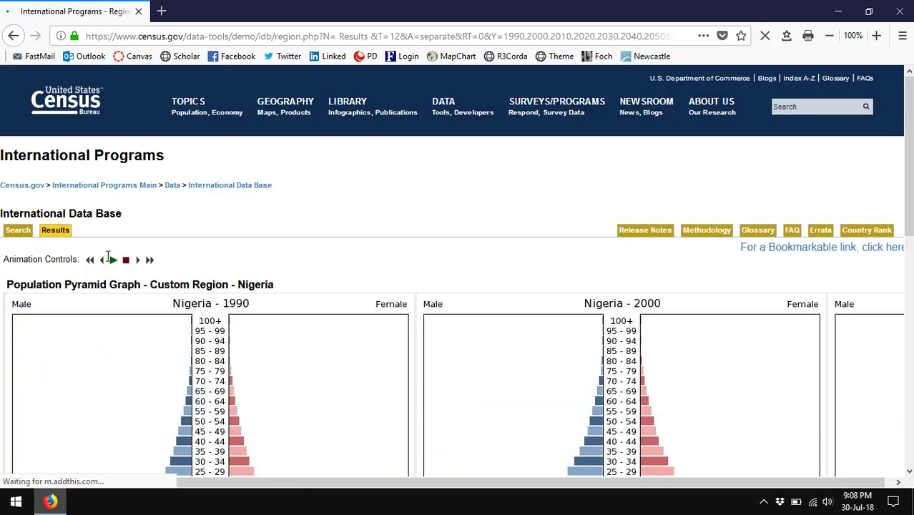
scroll(106, 249, "down", 3)
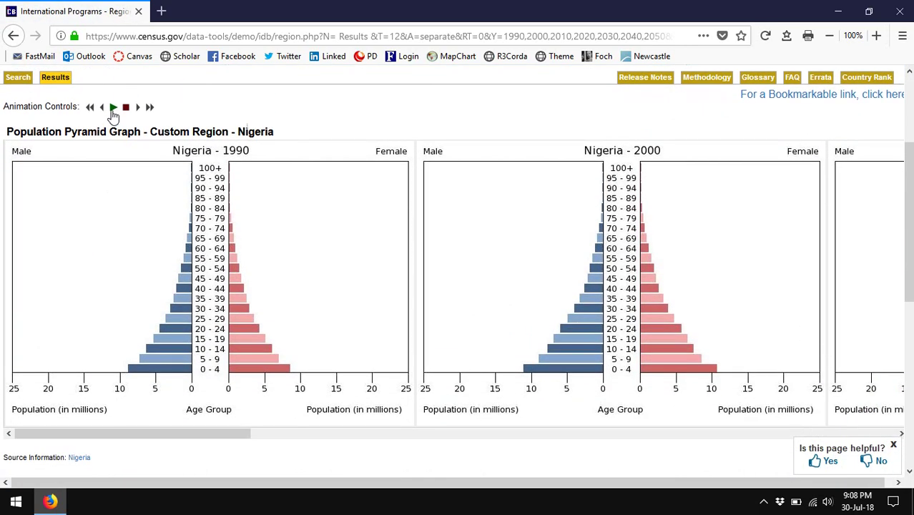
left_click(112, 109)
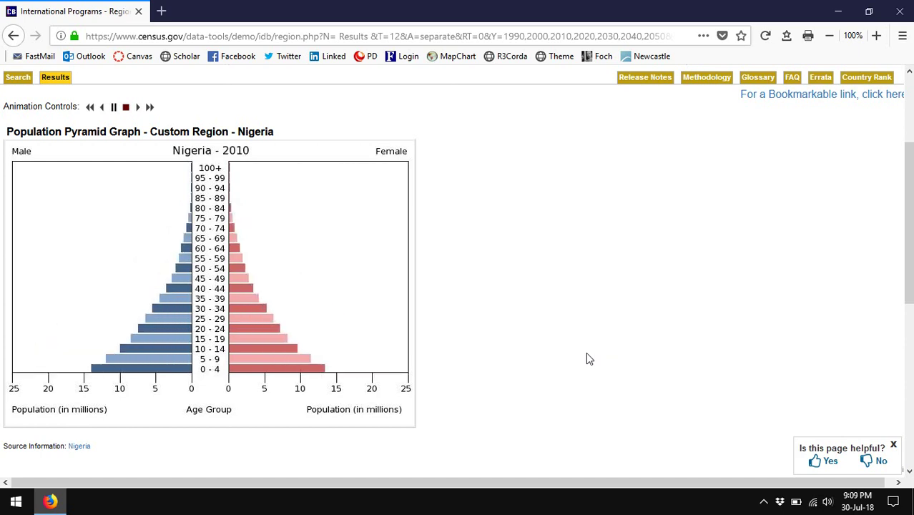
- Return to the search form, query the population pyramids for Japan, and play the resulting graphs as an animation
left_click(16, 78)
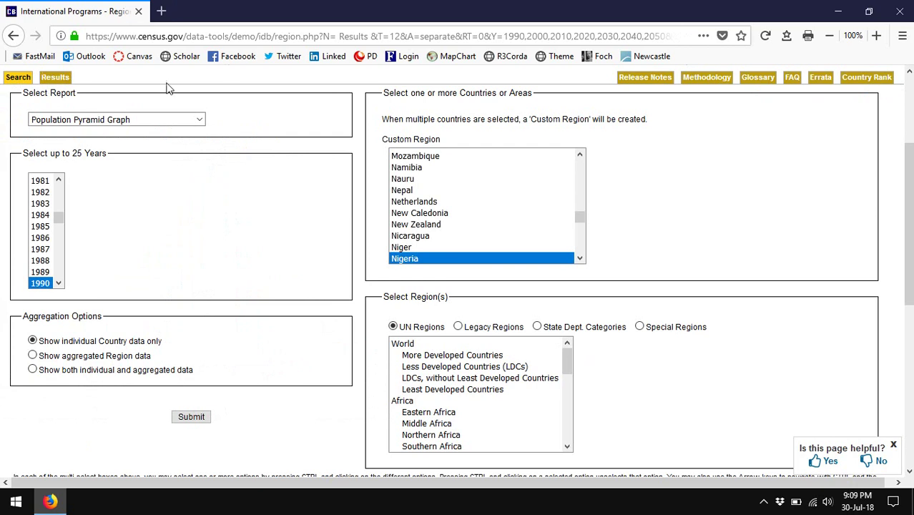
scroll(398, 224, "down", 4)
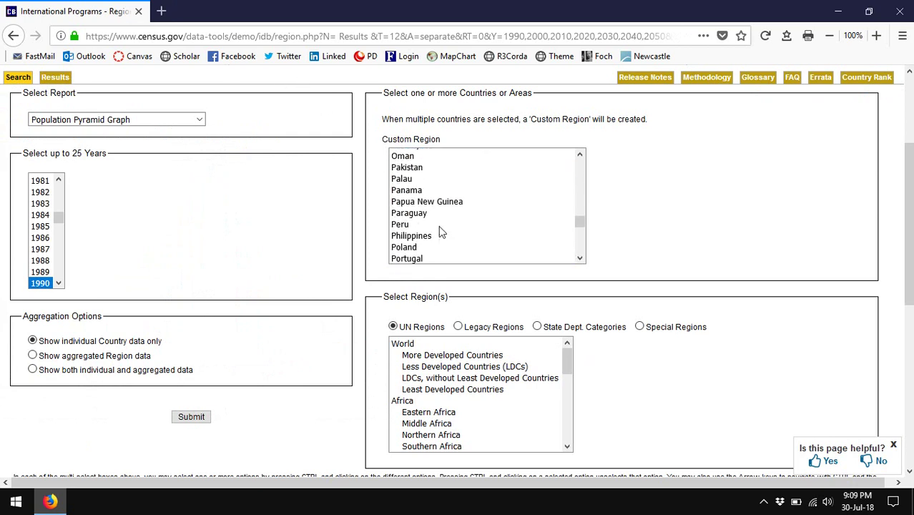
scroll(441, 229, "down", 4)
scroll(441, 228, "up", 18)
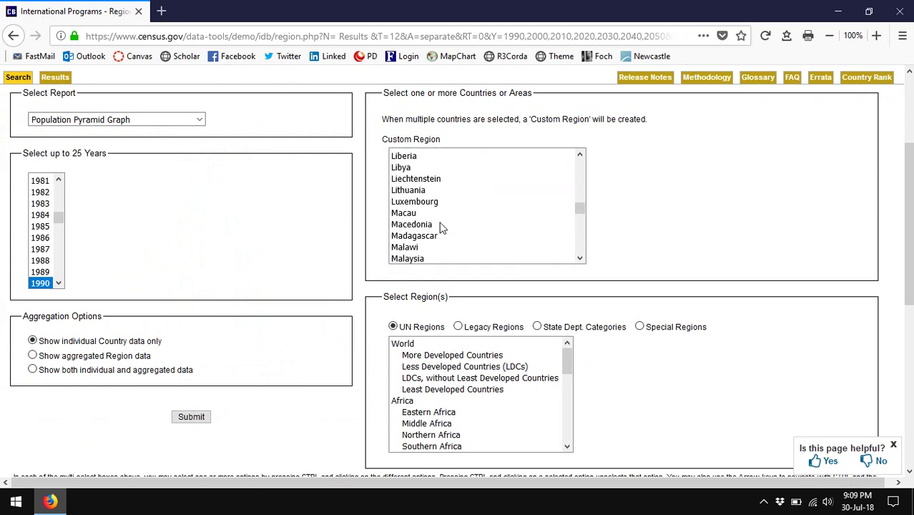
scroll(441, 227, "up", 2)
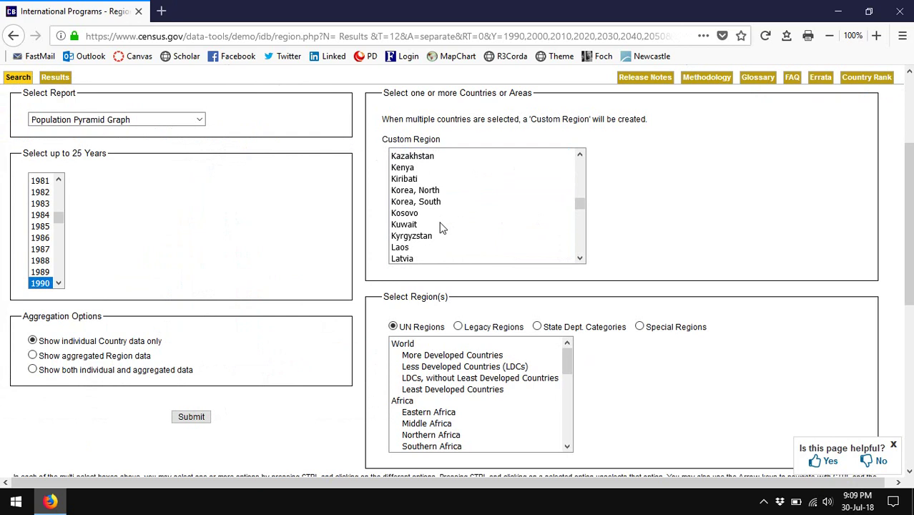
scroll(442, 228, "up", 2)
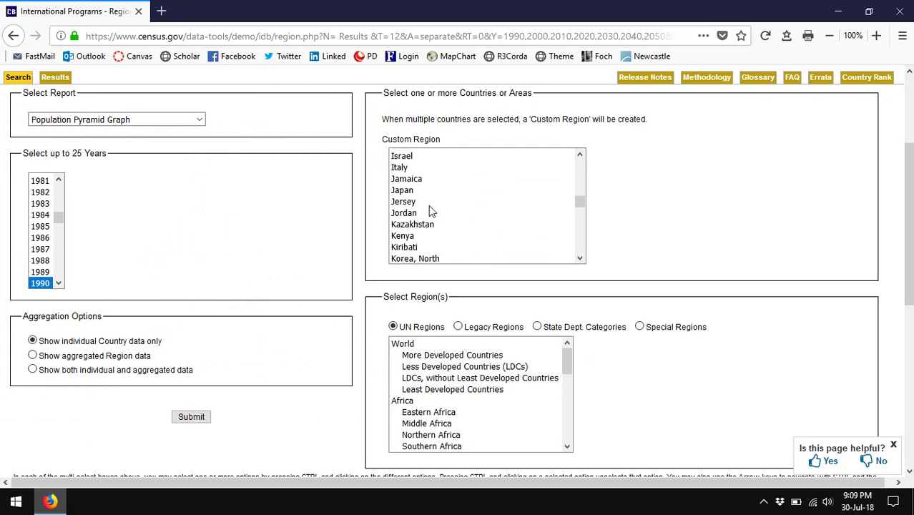
left_click(412, 191)
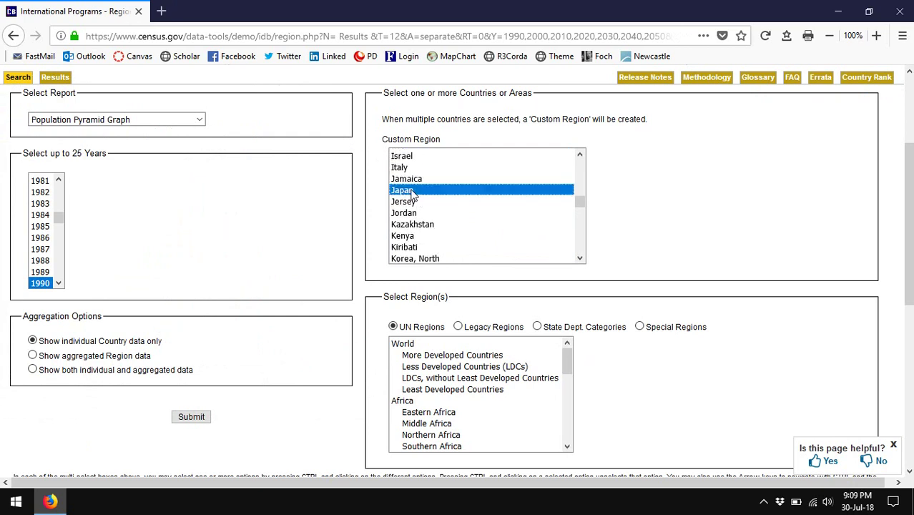
left_click(183, 422)
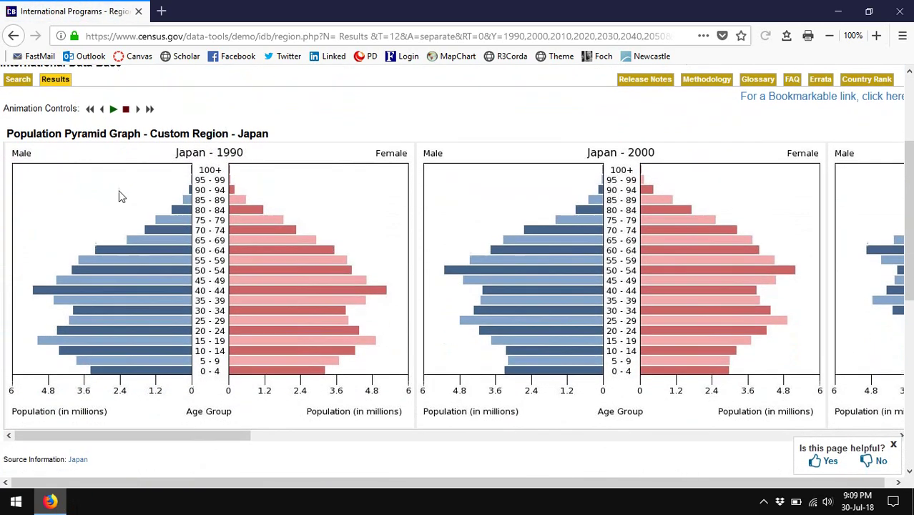
left_click(113, 109)
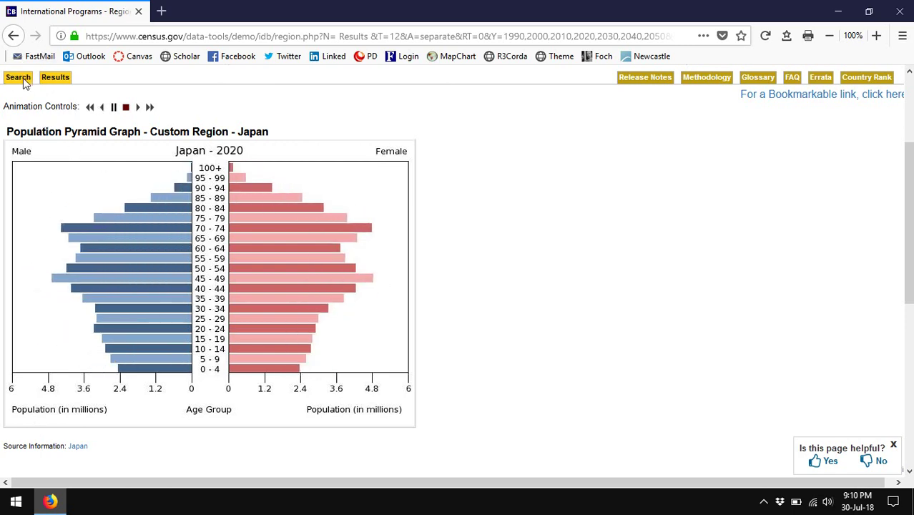
- Return to the search form, change the country to France and submit the query
left_click(91, 108)
scroll(441, 227, "up", 5)
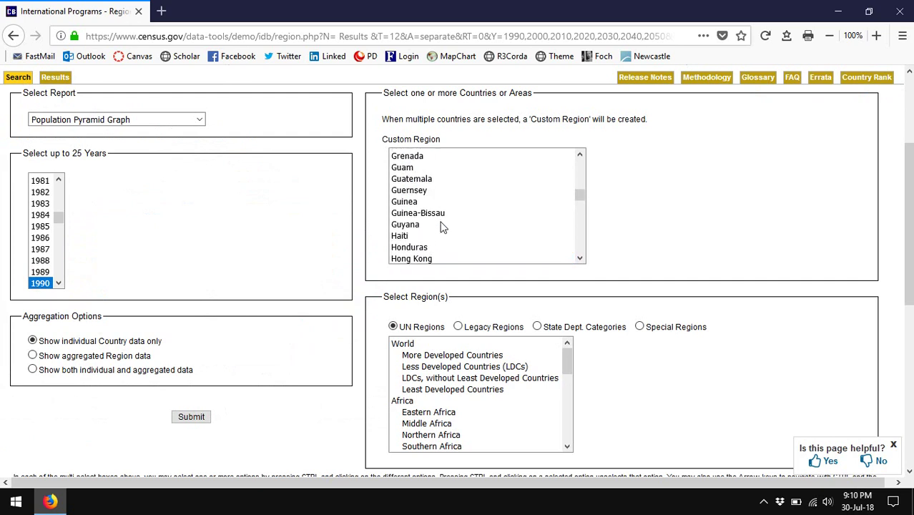
scroll(445, 226, "up", 3)
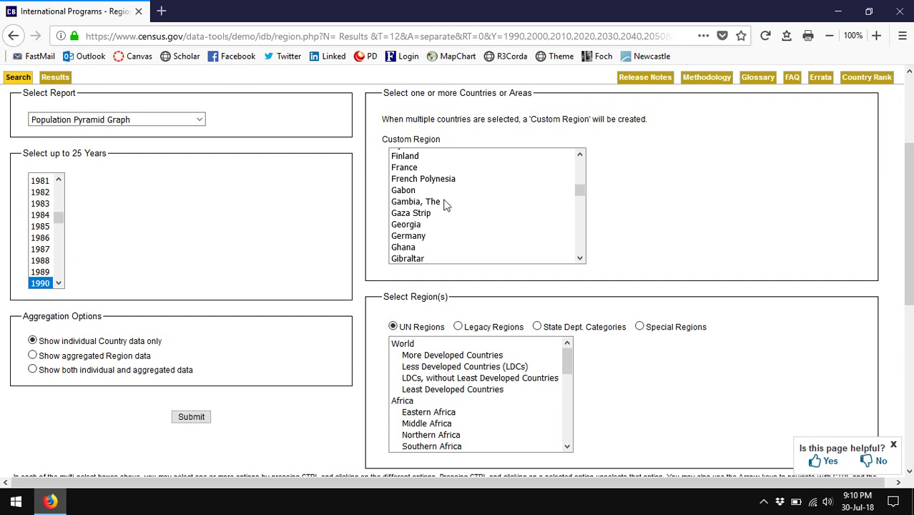
left_click(413, 170)
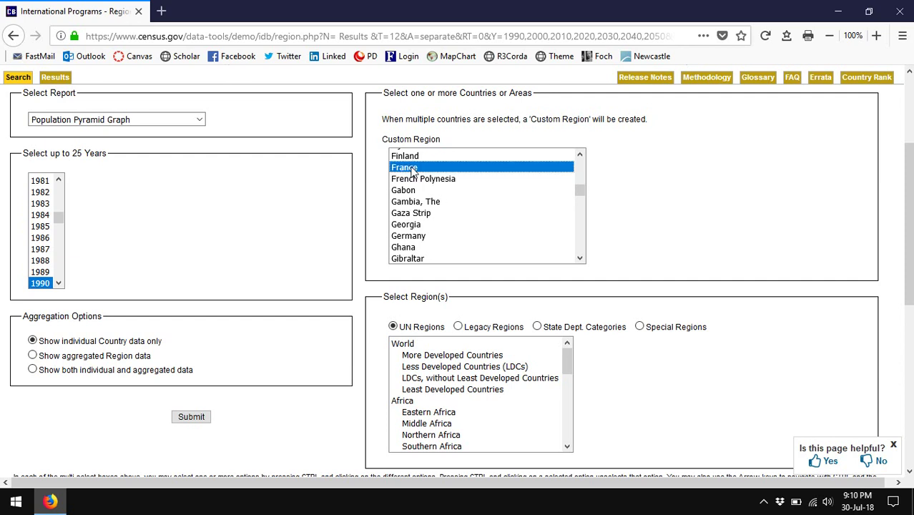
left_click(188, 419)
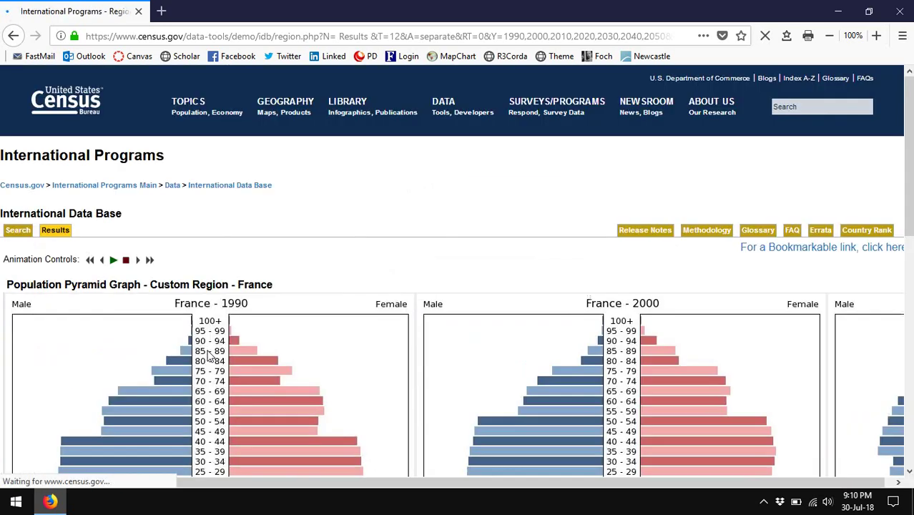
- Play France's population pyramid graphs as an animation and bring the whole graph into view
scroll(200, 315, "down", 2)
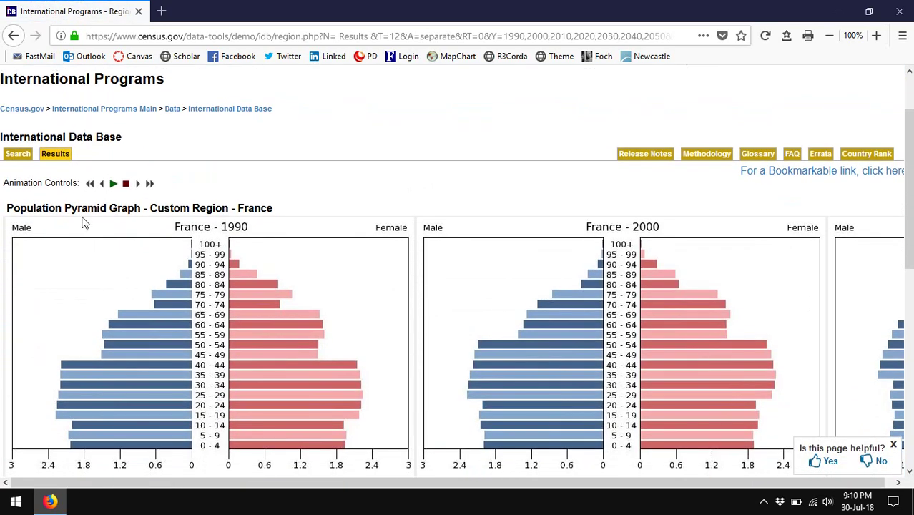
left_click(113, 183)
scroll(326, 198, "down", 1)
scroll(358, 215, "down", 1)
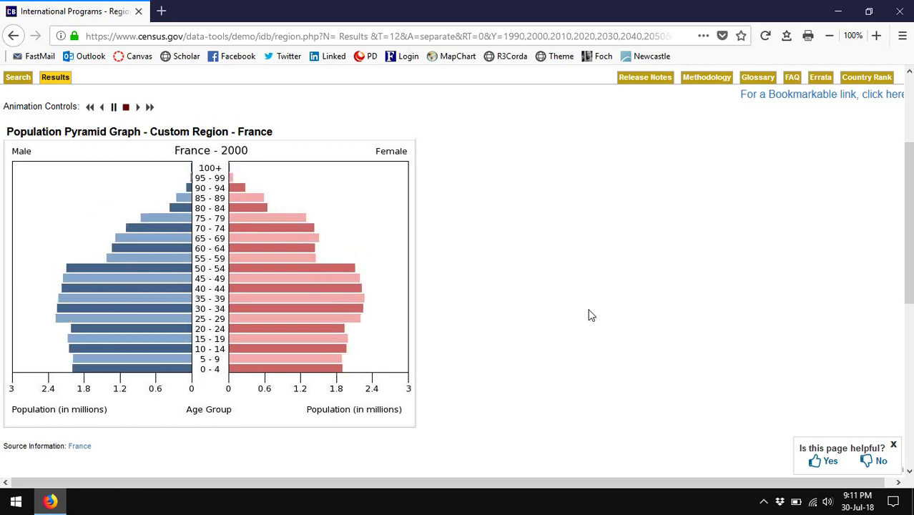
- Return to the search form and replace the selected years with only 2018
left_click(16, 79)
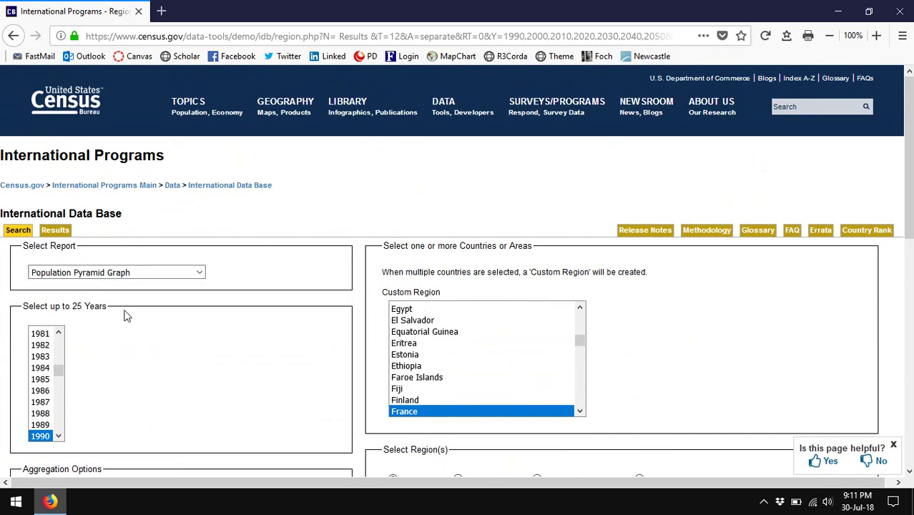
scroll(102, 351, "down", 2)
scroll(56, 320, "up", 3)
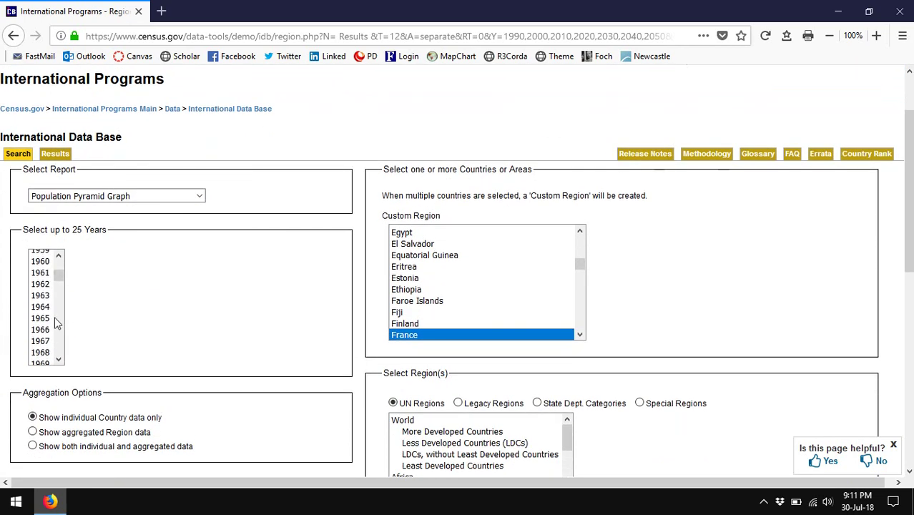
scroll(54, 322, "down", 2)
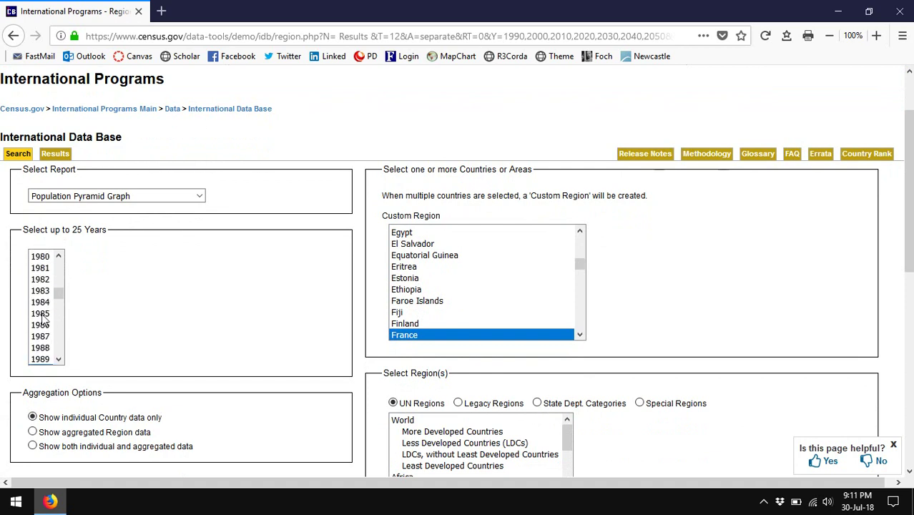
scroll(43, 320, "down", 4)
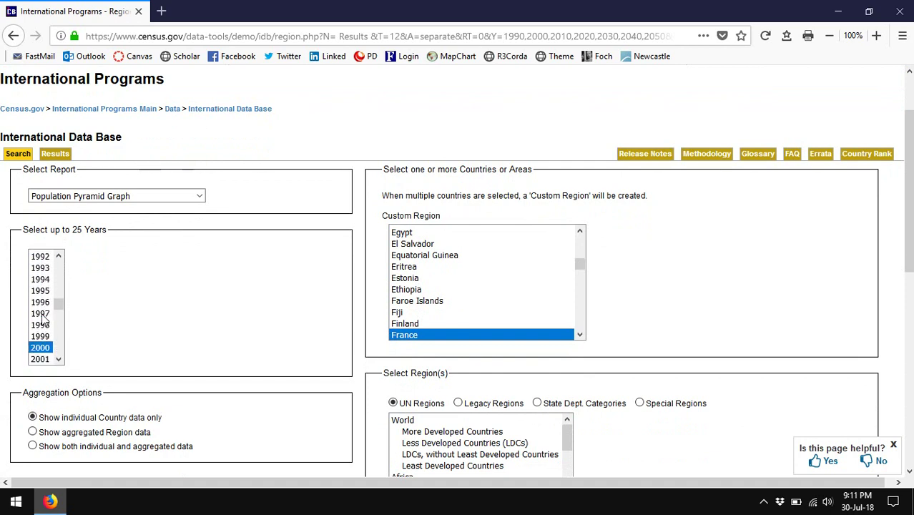
scroll(43, 319, "down", 2)
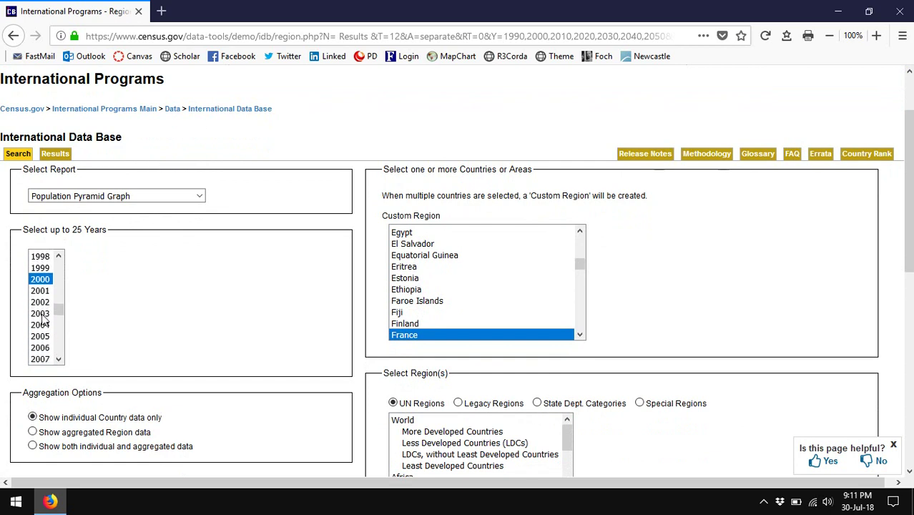
scroll(43, 320, "down", 2)
scroll(43, 320, "down", 2)
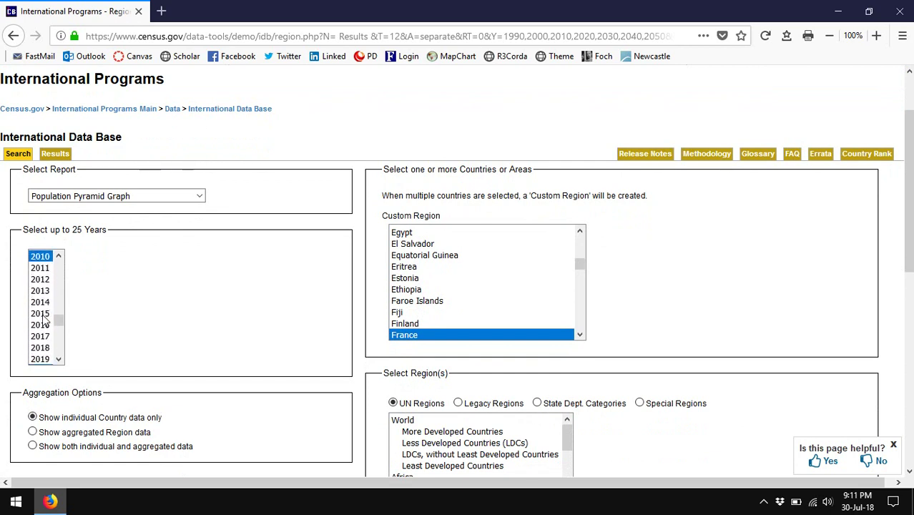
left_click(40, 347)
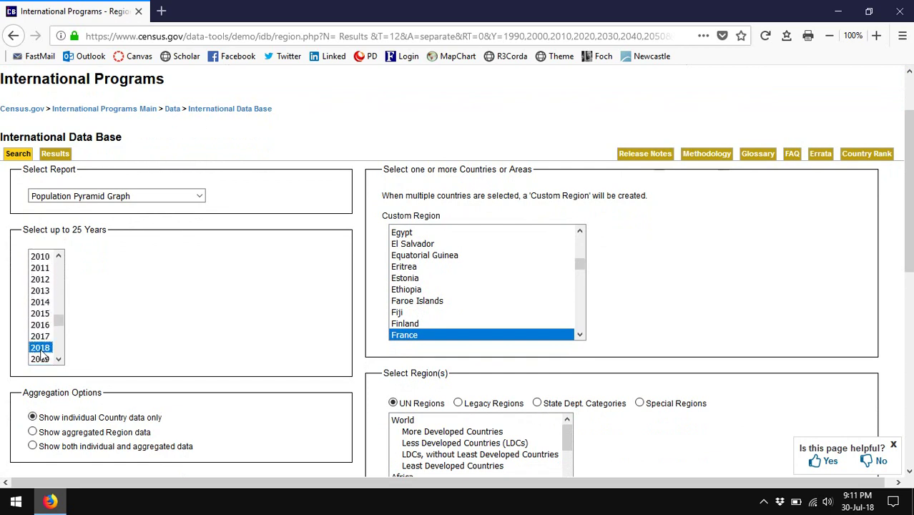
- Set the report to Population by Five Year Age Groups, with Estonia as the country, and submit the query
left_click(141, 201)
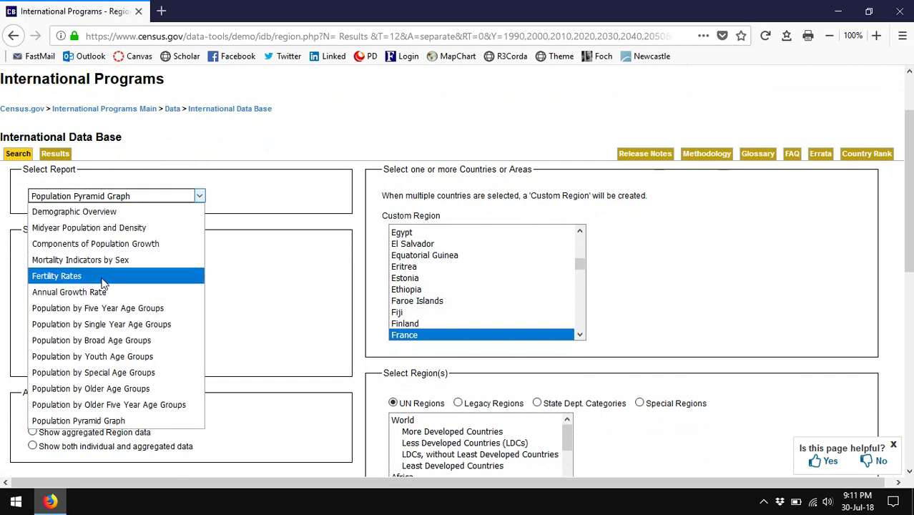
left_click(93, 311)
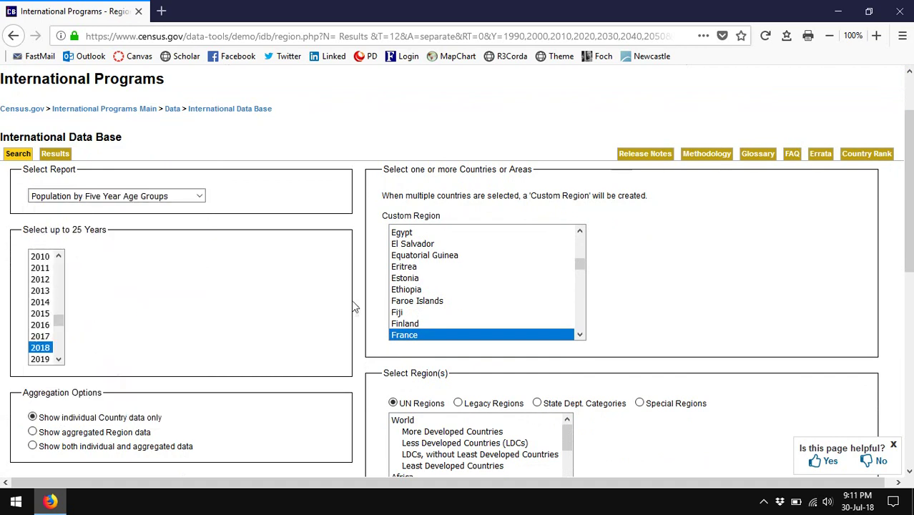
left_click(405, 278)
scroll(244, 289, "down", 2)
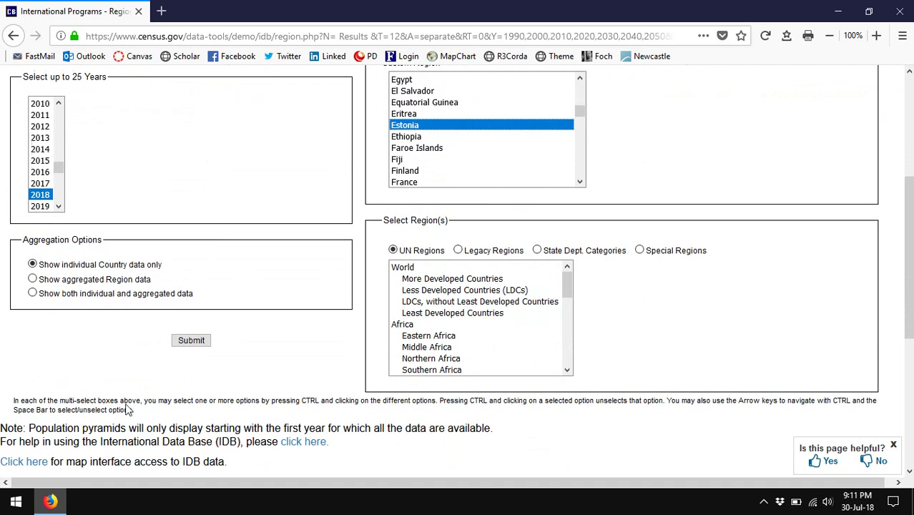
left_click(191, 340)
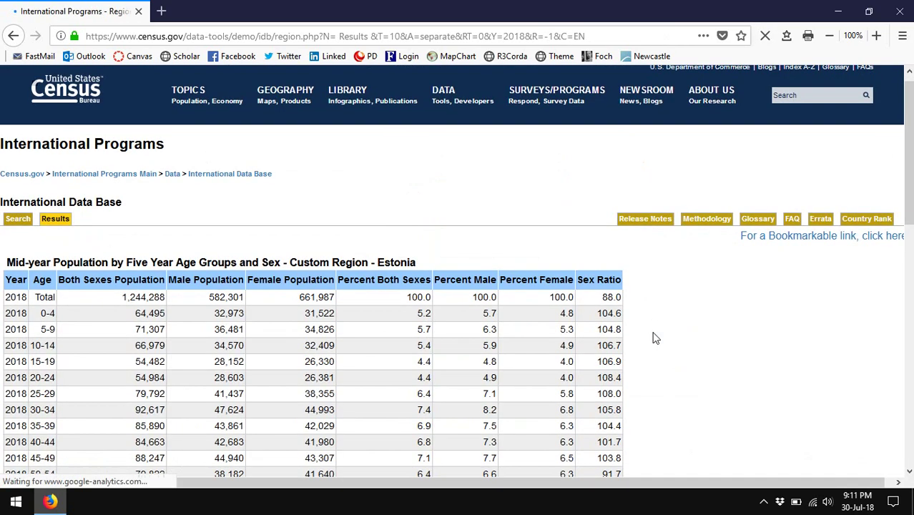
- Look through Estonia's table of population by five-year age group and sex, and return to the search form
scroll(655, 338, "down", 2)
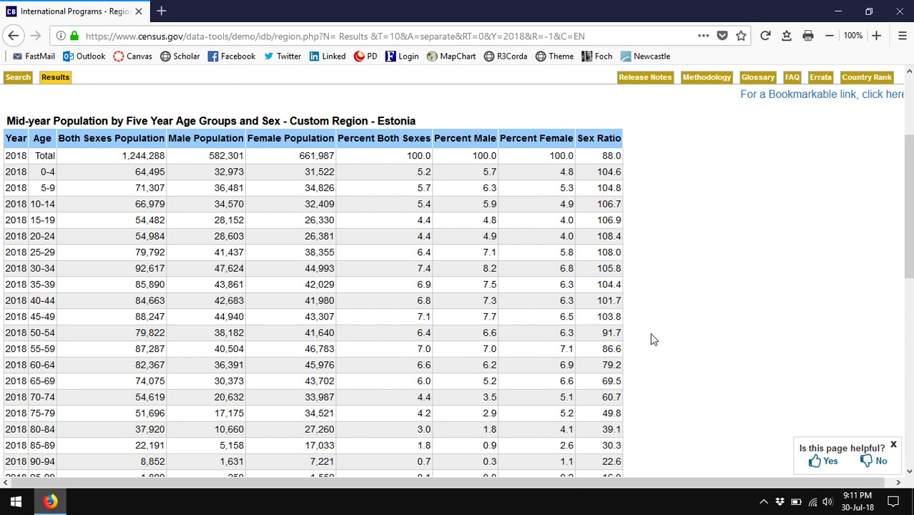
scroll(650, 332, "up", 3)
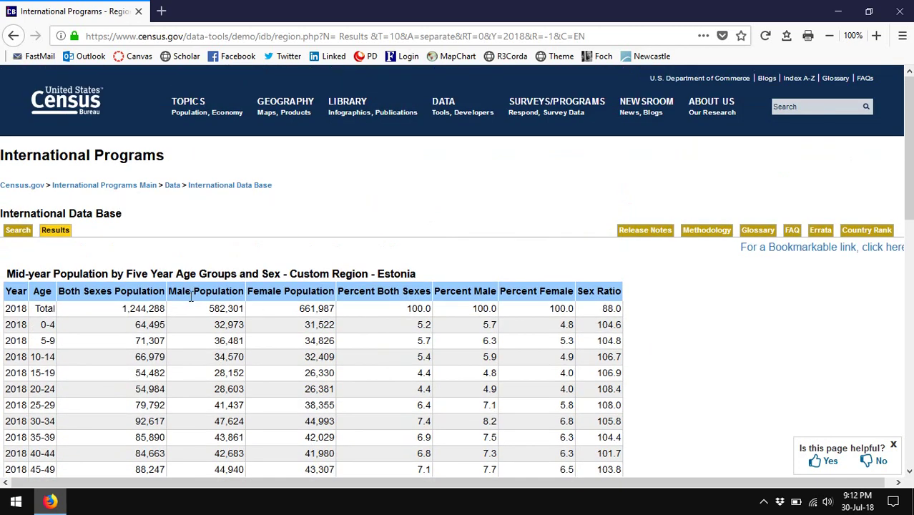
left_click(18, 230)
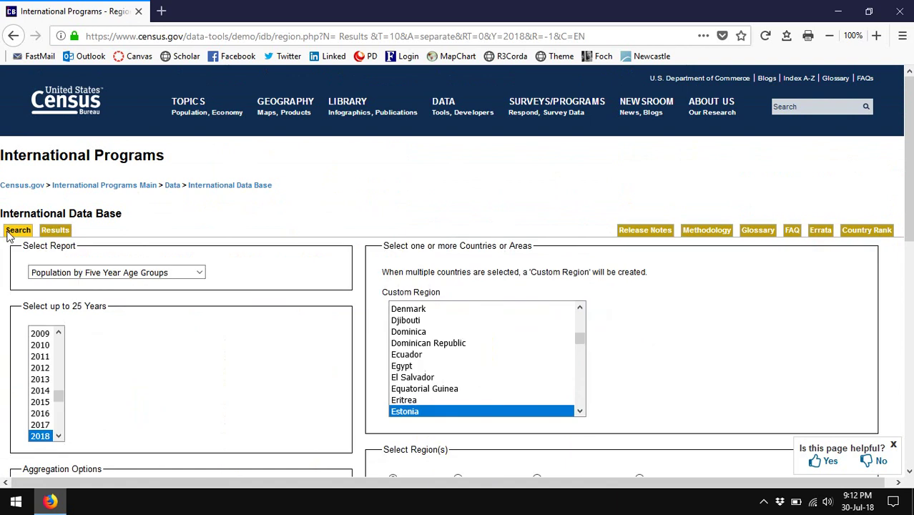